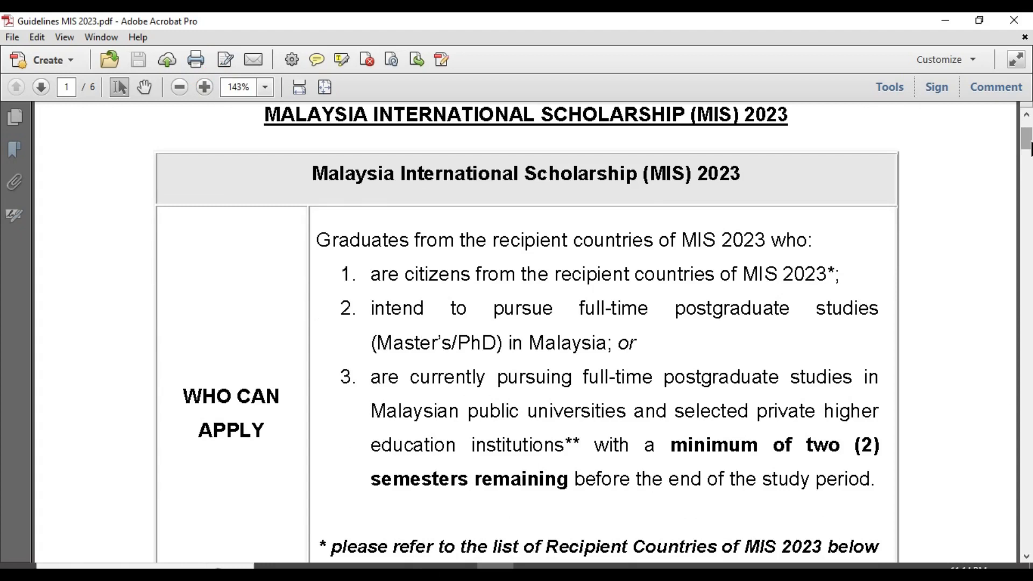
Turn on text and image editing for the document, and try the text and image outlines off and on again
mouse_move(1028, 186)
left_mouse_down()
mouse_move(1001, 157)
mouse_move(1030, 107)
mouse_move(1030, 278)
mouse_move(1029, 171)
mouse_move(1030, 186)
left_mouse_up()
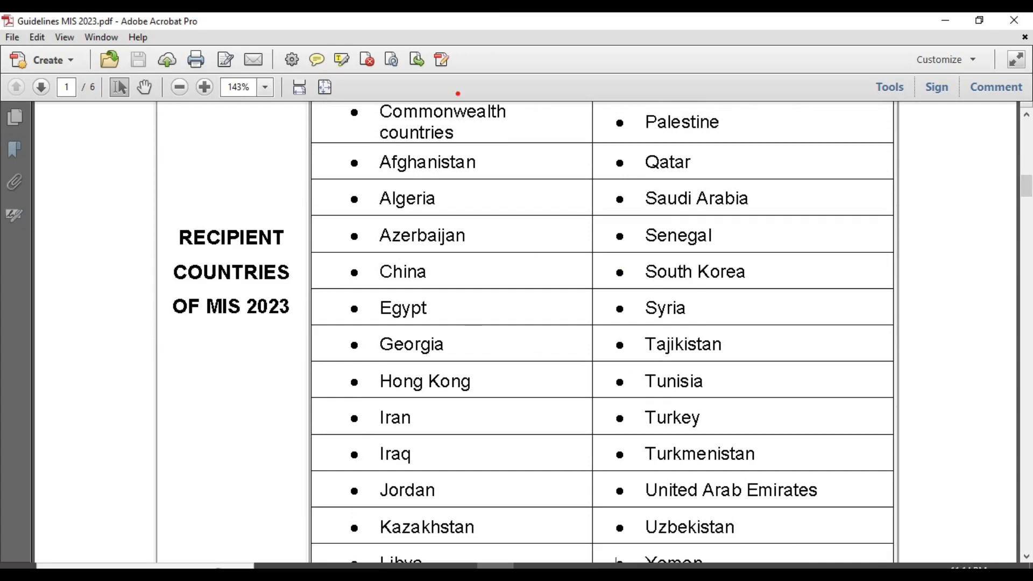
mouse_move(438, 78)
left_mouse_down()
mouse_move(470, 46)
mouse_move(446, 88)
left_mouse_up()
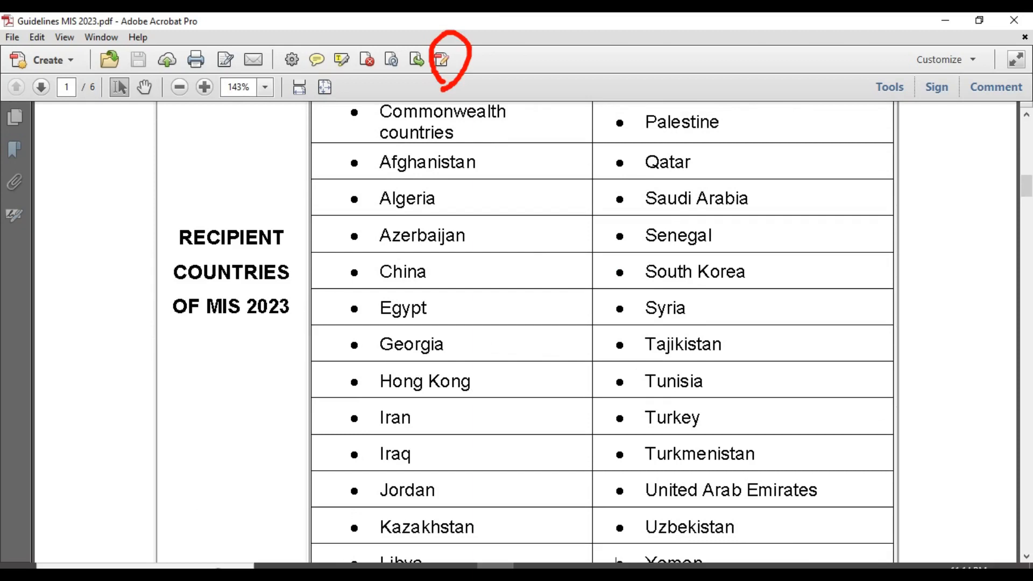
mouse_move(890, 99)
left_mouse_down()
mouse_move(868, 97)
mouse_move(915, 54)
mouse_move(895, 112)
left_mouse_up()
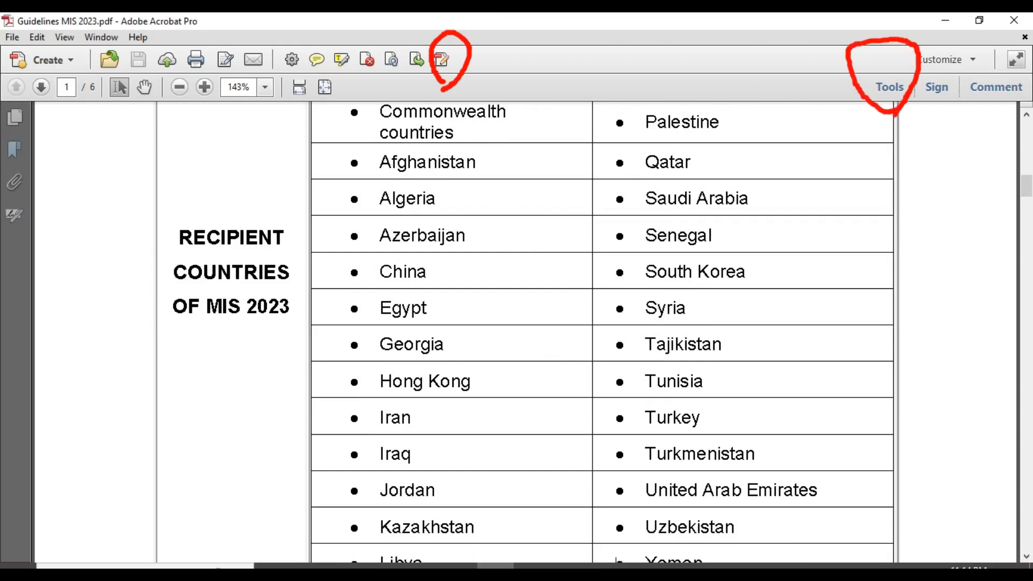
key("Escape")
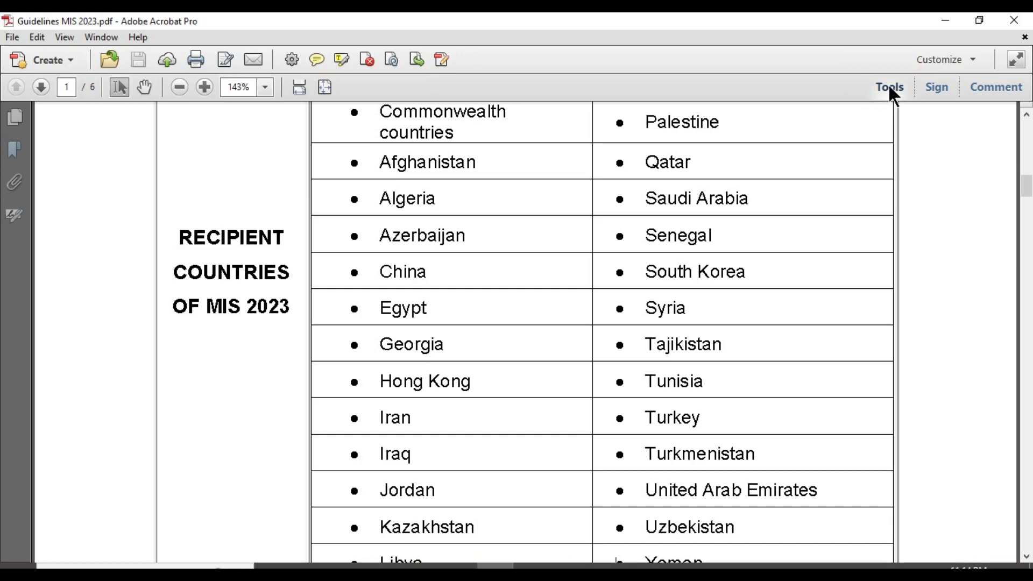
left_click(889, 89)
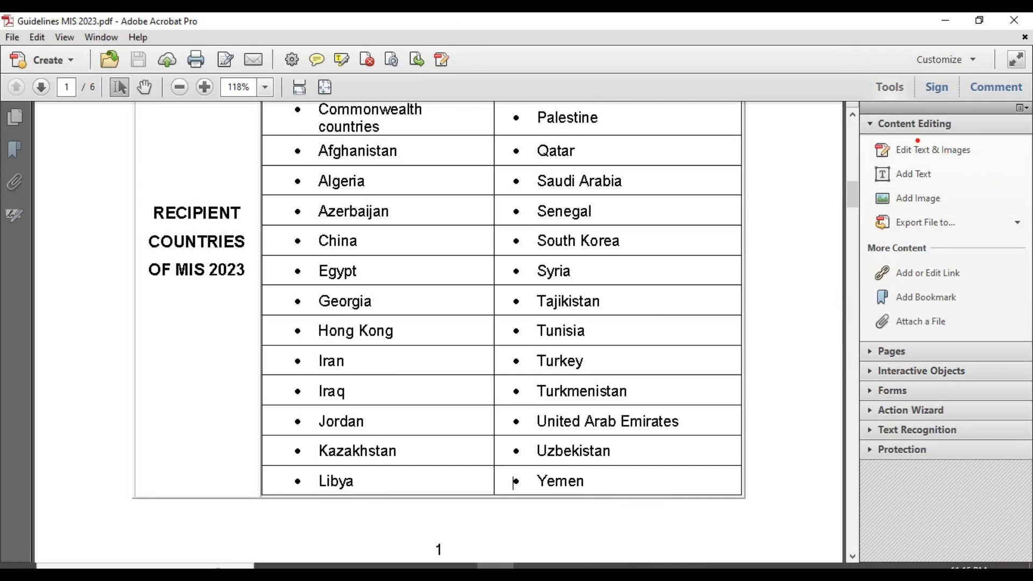
mouse_move(974, 141)
left_mouse_down()
mouse_move(992, 138)
mouse_move(1020, 96)
left_mouse_up()
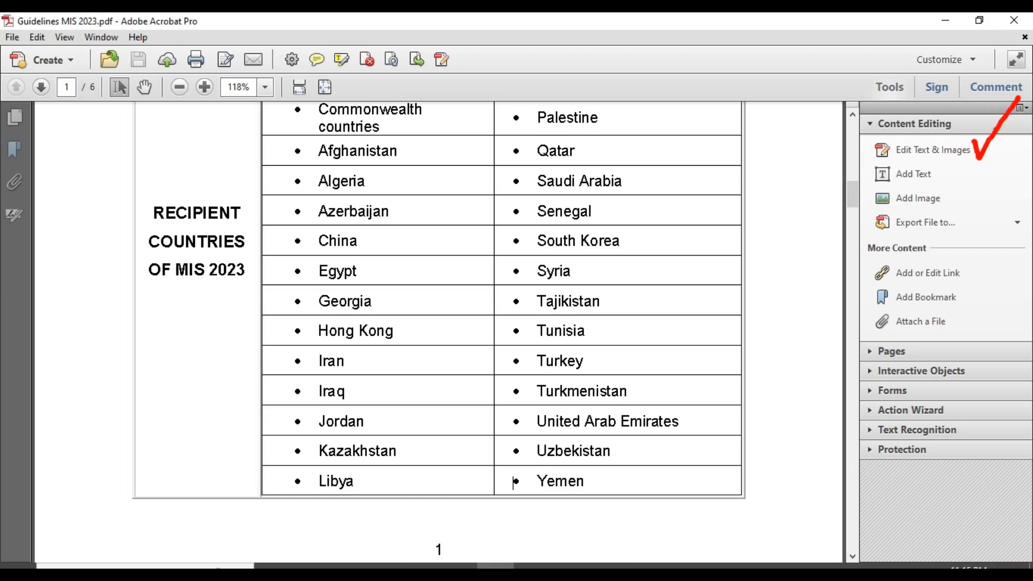
left_click(939, 153)
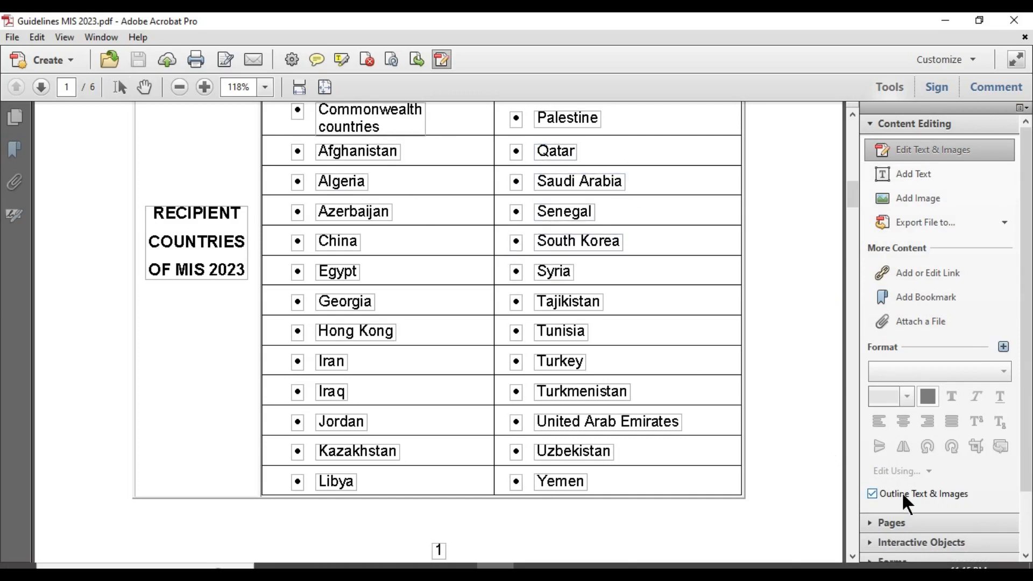
left_click(872, 494)
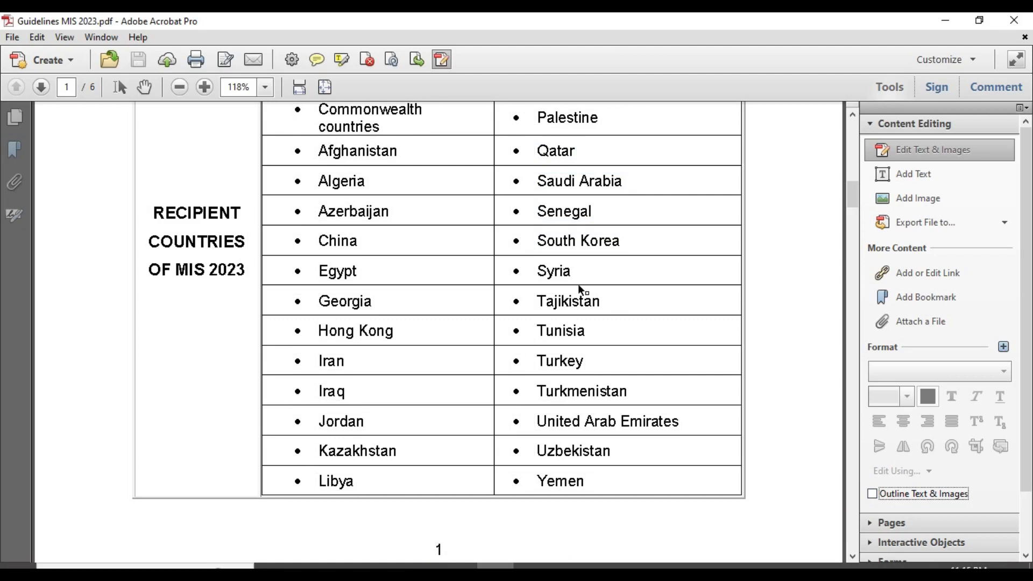
left_click(872, 493)
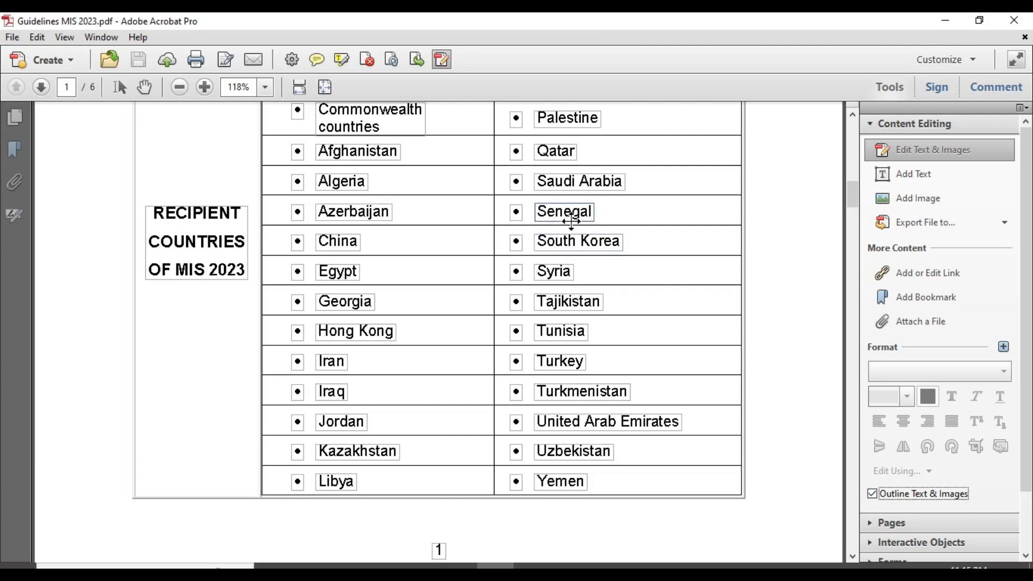
Delete the entries "Senegal" and "Saudi Arabia" from the recipient countries table, leaving their bullets in place
left_click(555, 212)
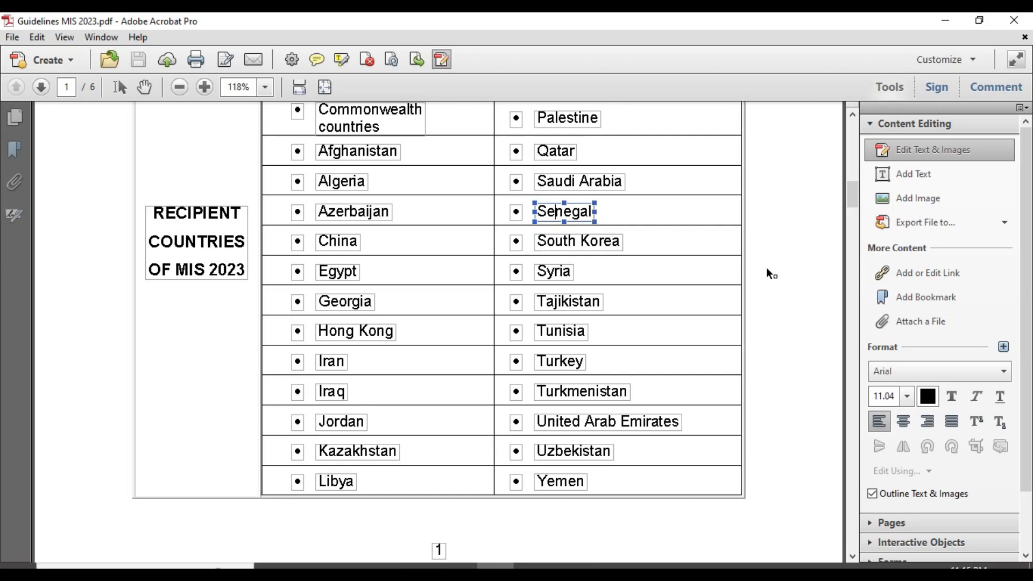
key("Delete")
key("Delete")
key("Delete")
key("Delete")
key("Delete")
key("Delete")
key("Delete")
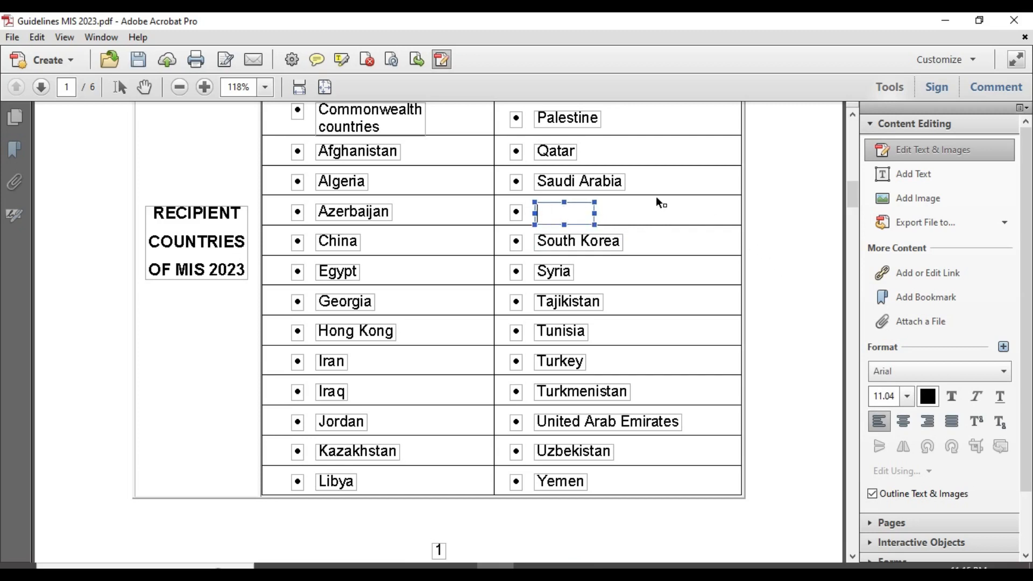
left_click(625, 183)
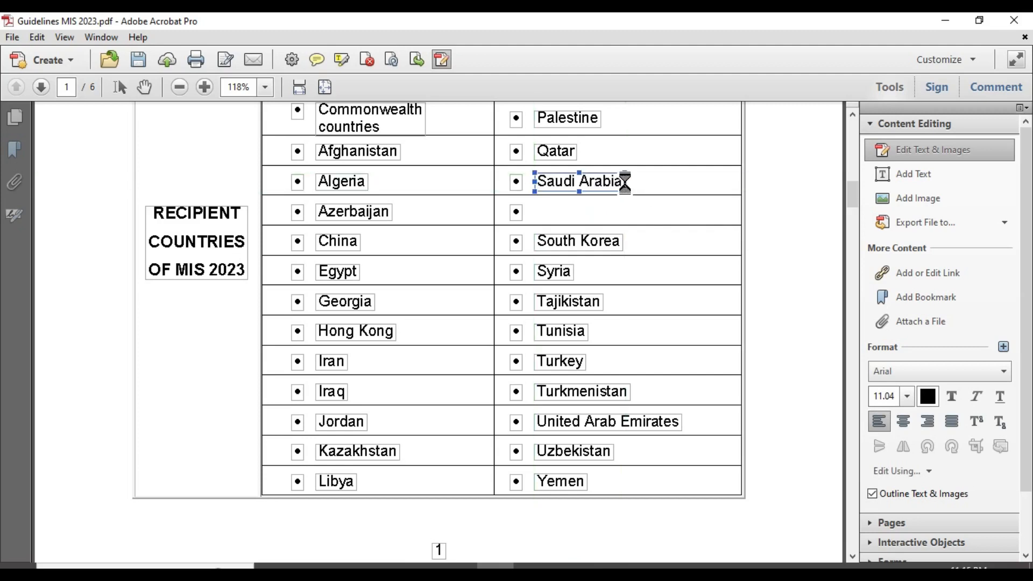
key("Delete")
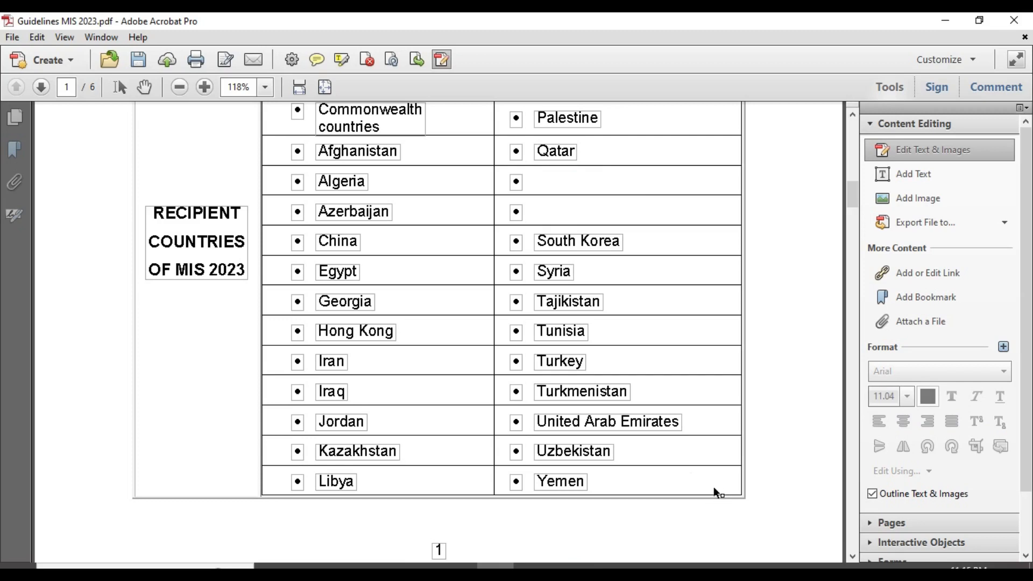
Delete the entries from Turkey to Uzbekistan with their bullets, and replace "Tunisia" with "Myanmar"
left_click_drag(688, 483, 510, 344)
key("Delete")
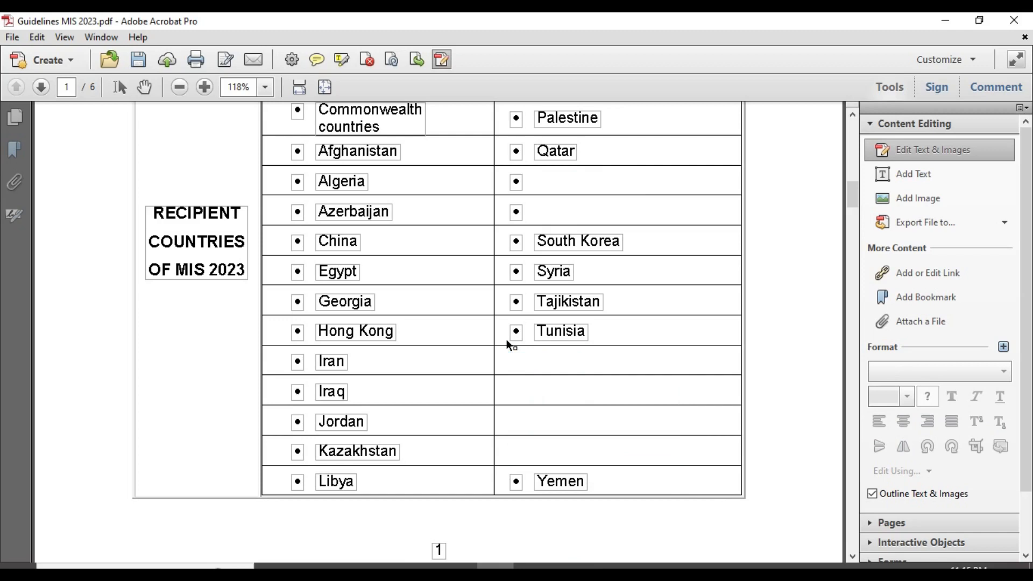
double_click(538, 331)
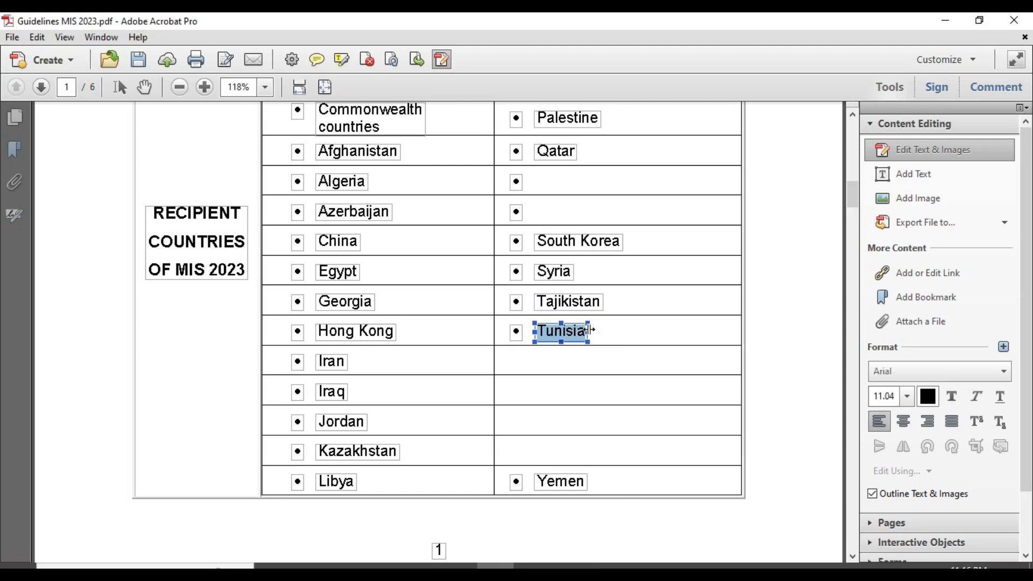
type("Myanmar")
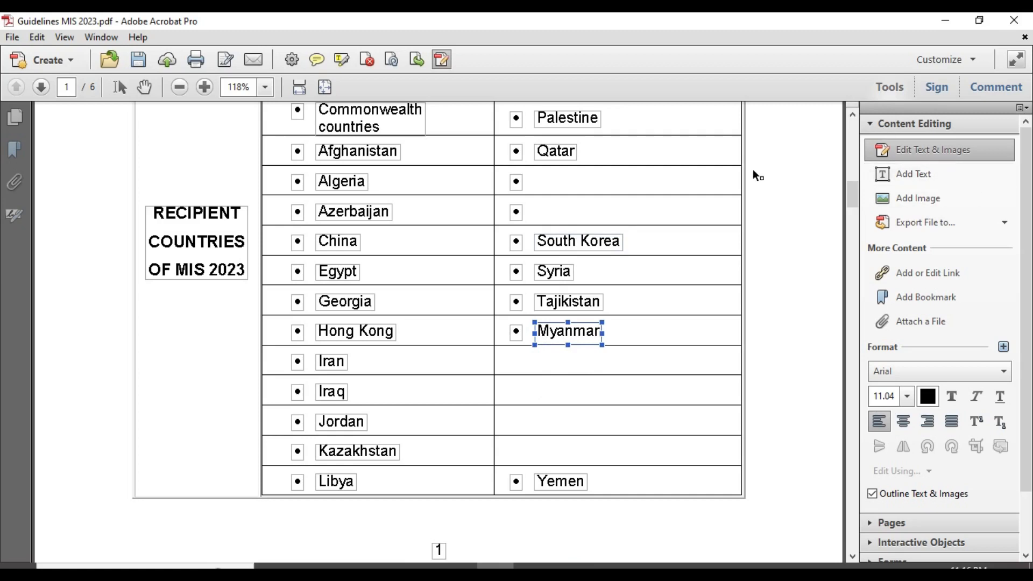
Add the text "Thailand" beside the empty bullet under Qatar in the recipient countries table
left_click(895, 173)
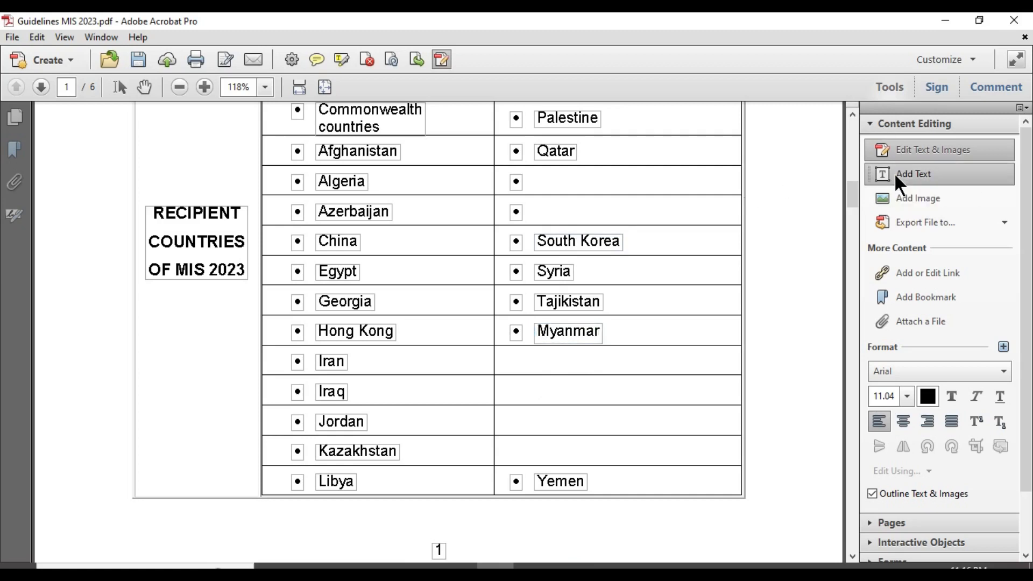
left_click(532, 180)
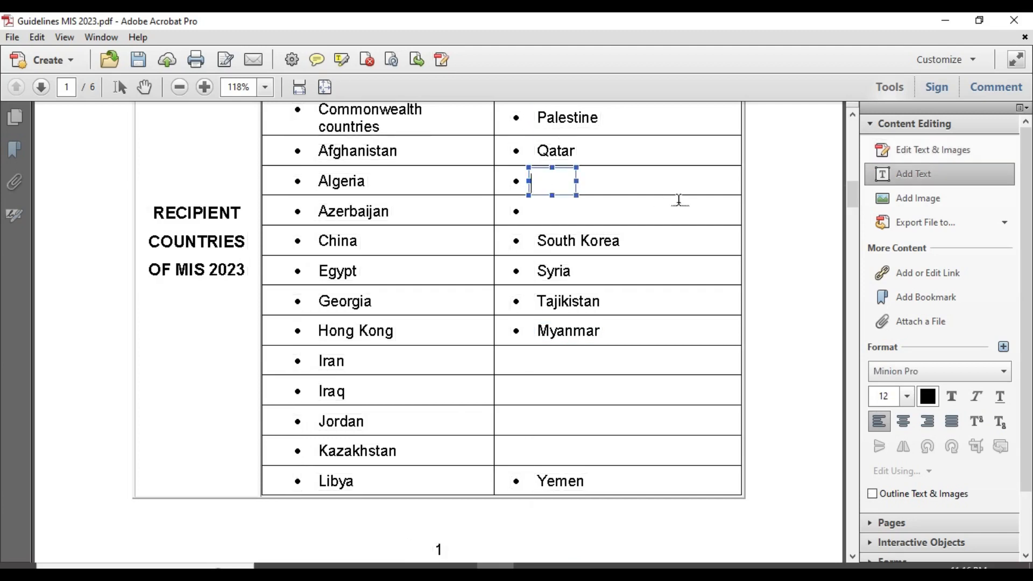
type("Thailand")
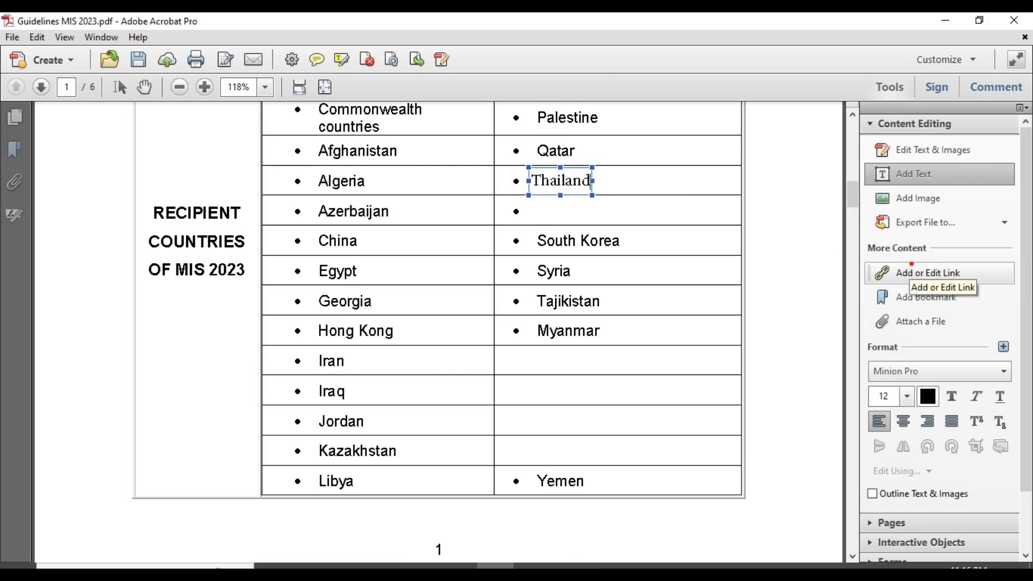
Change the font of the added word "Thailand" to Microsoft Sans Serif
mouse_move(888, 371)
left_mouse_down()
mouse_move(920, 304)
mouse_move(877, 370)
left_mouse_up()
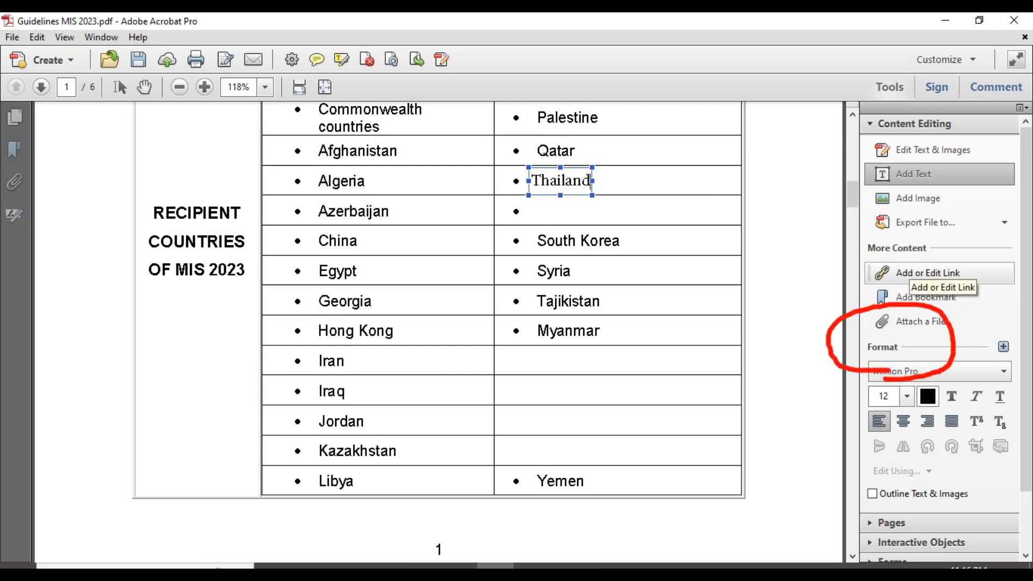
key("Escape")
left_click(909, 370)
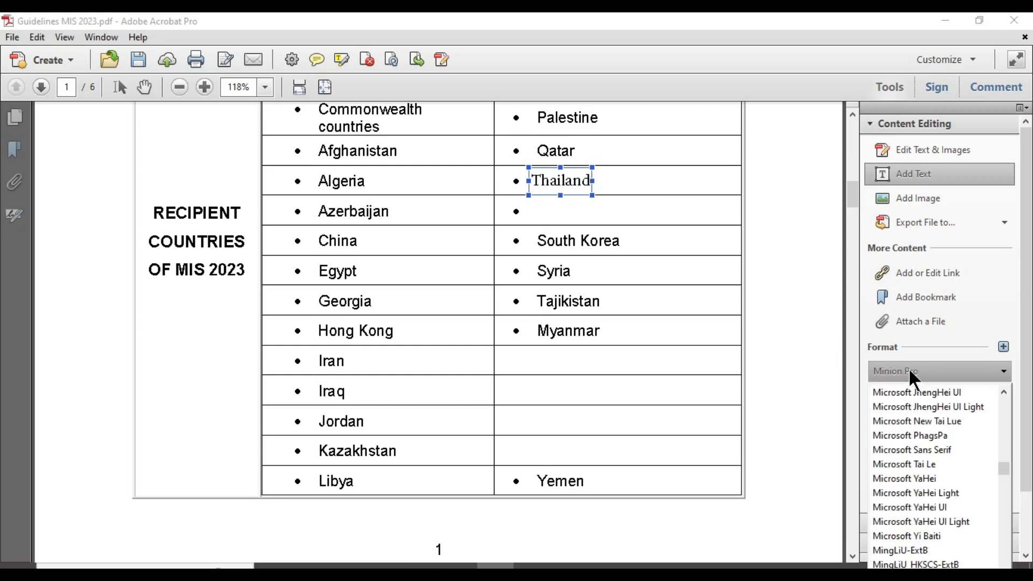
left_click(902, 435)
double_click(547, 201)
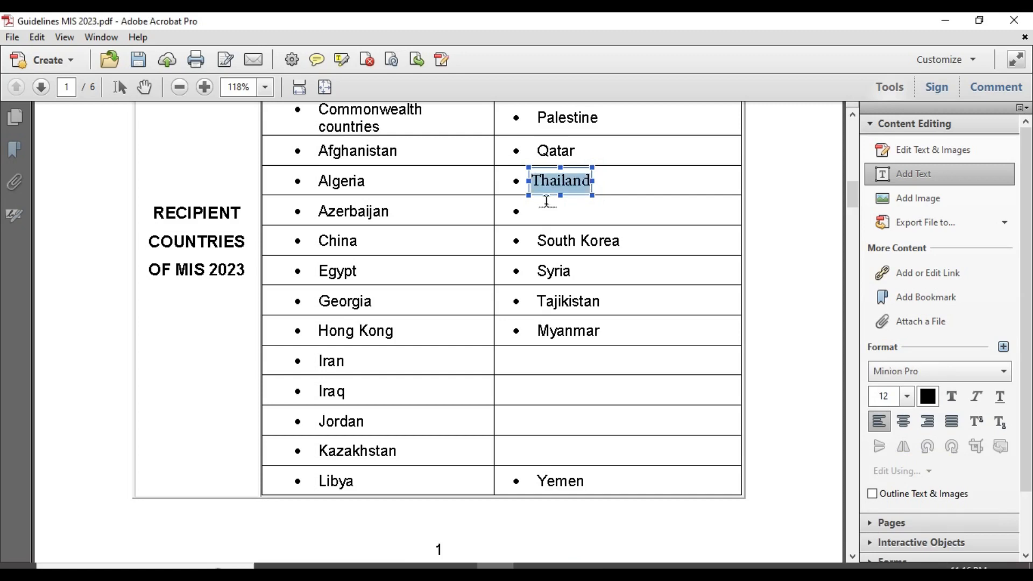
left_click(539, 184)
left_click_drag(533, 181, 592, 180)
left_click(971, 368)
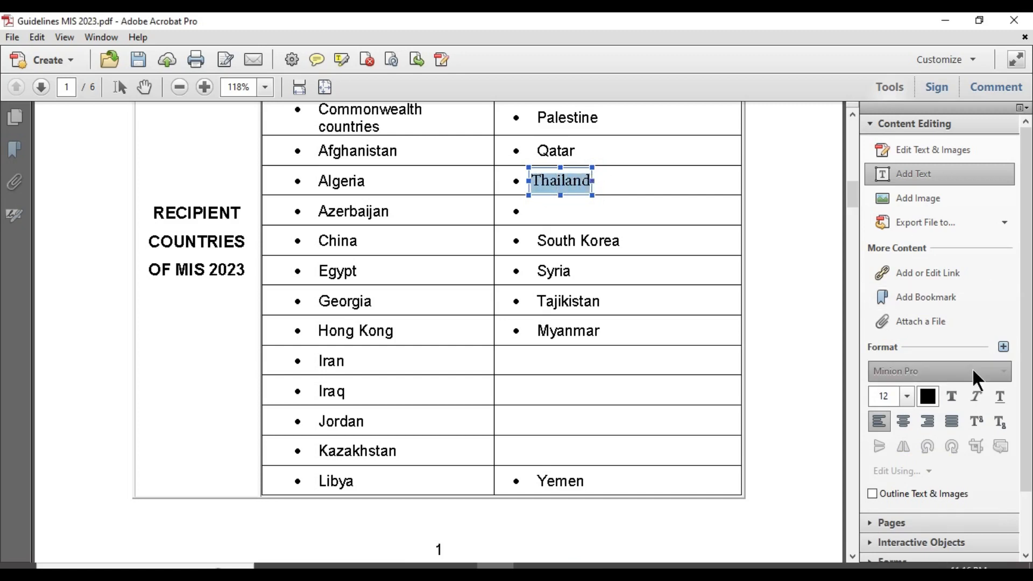
left_click(910, 450)
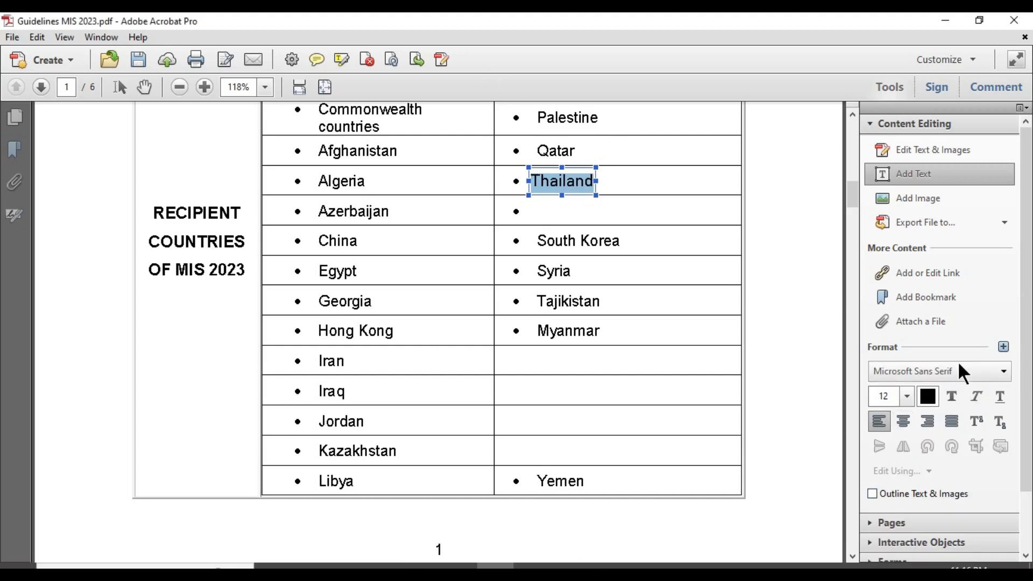
Try font size 18 on "Thailand", settle on size 11, and pick orange as its text colour
left_click(908, 396)
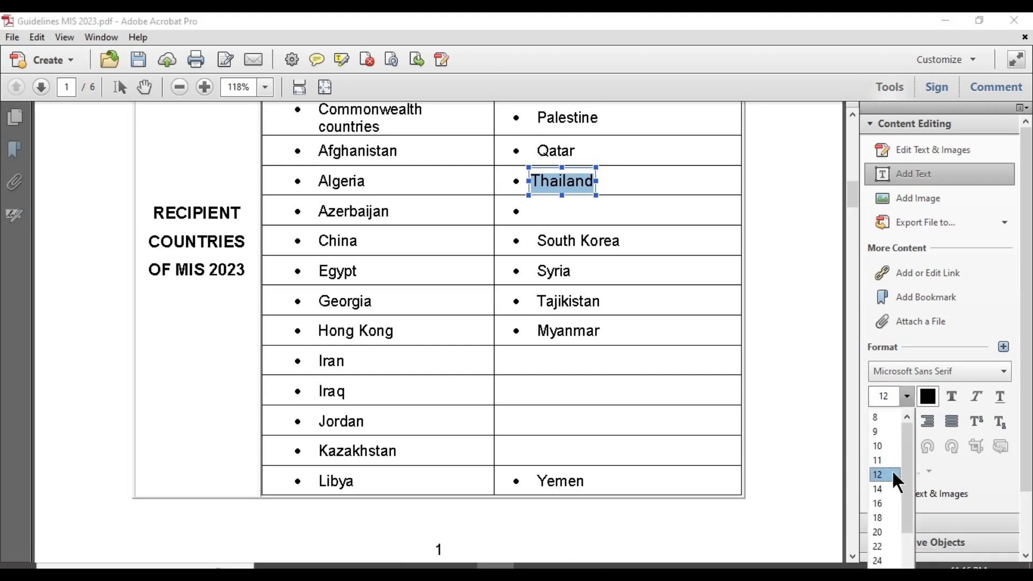
left_click(881, 515)
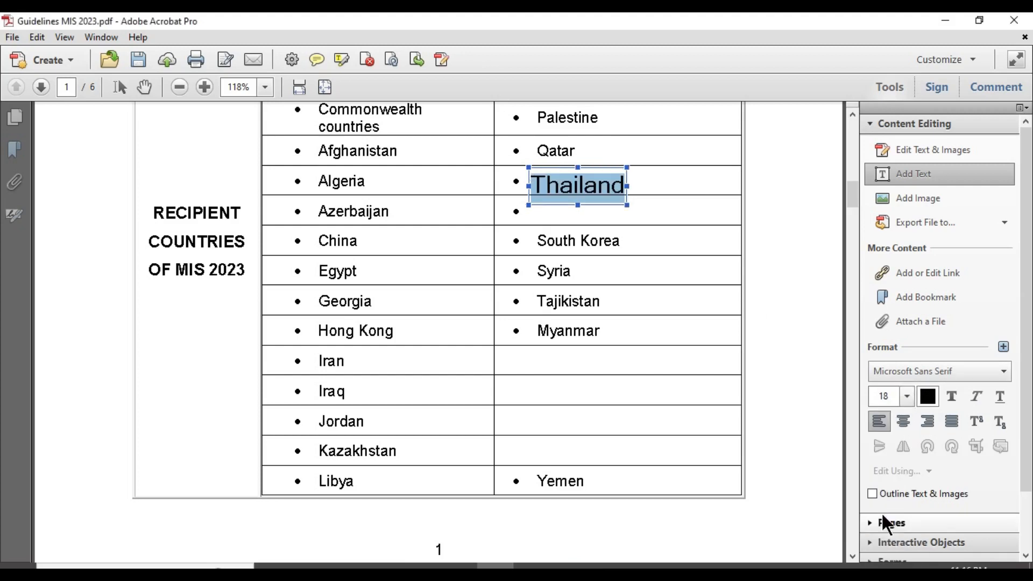
left_click(908, 397)
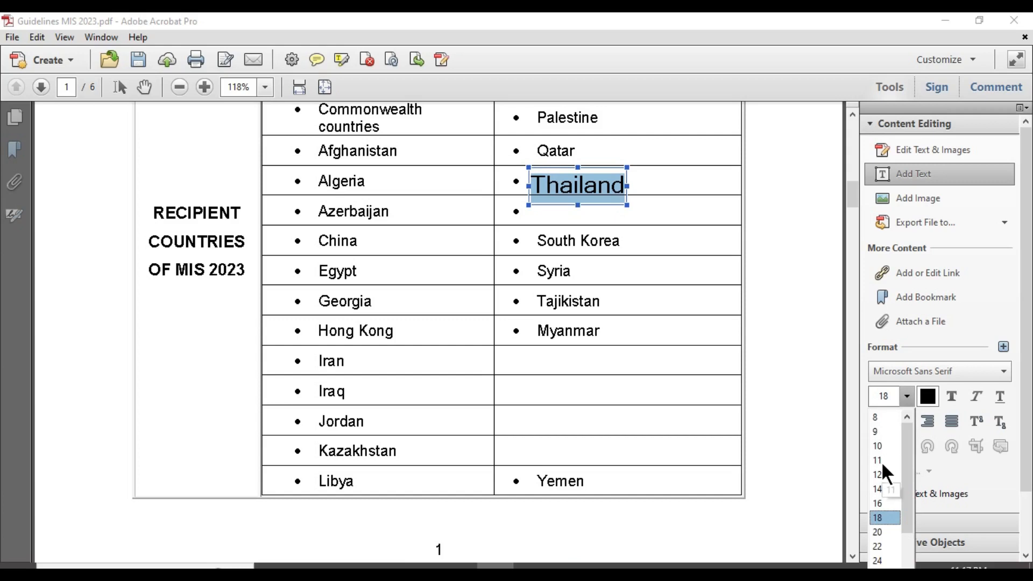
left_click(878, 461)
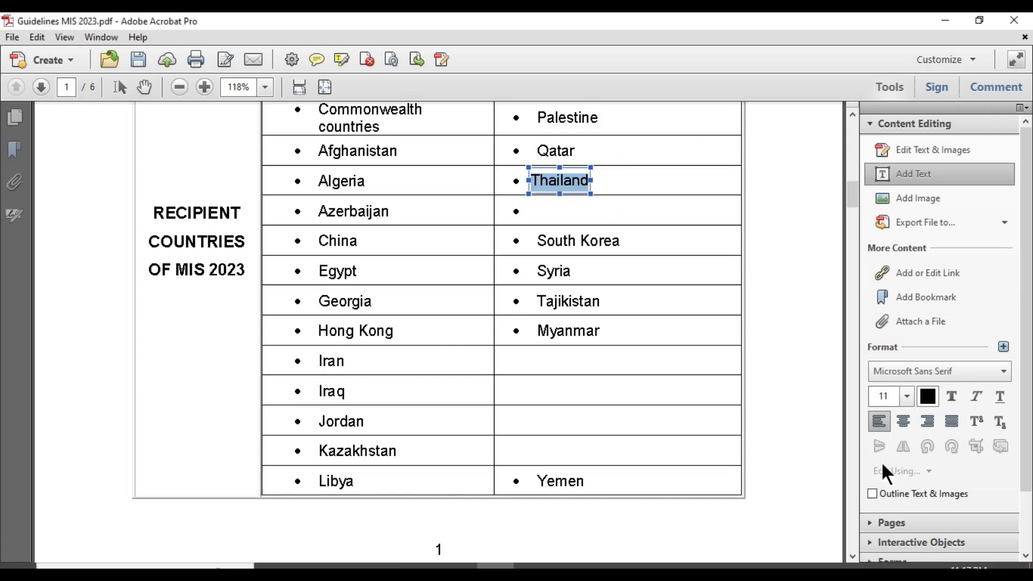
left_click(933, 398)
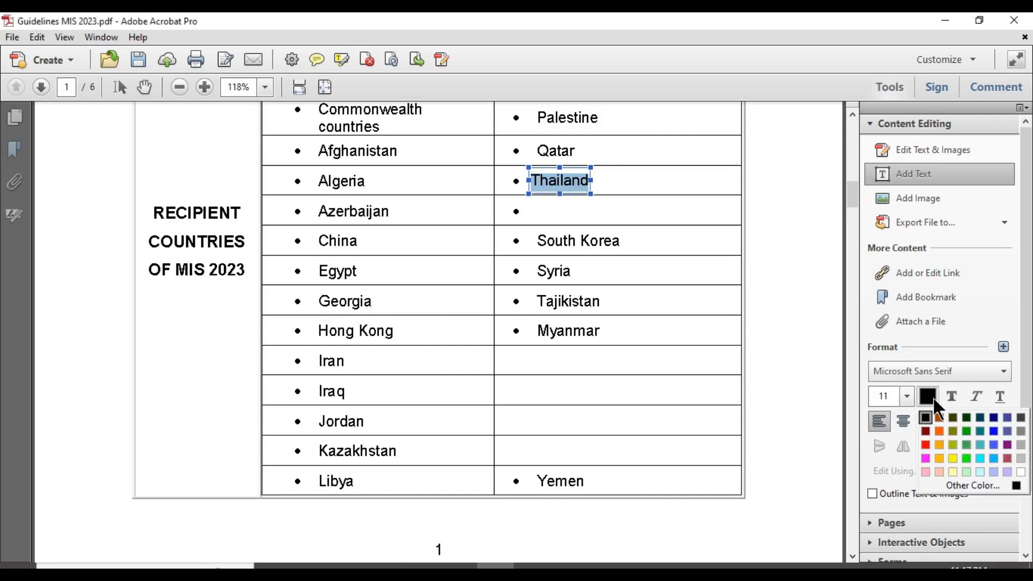
left_click(939, 431)
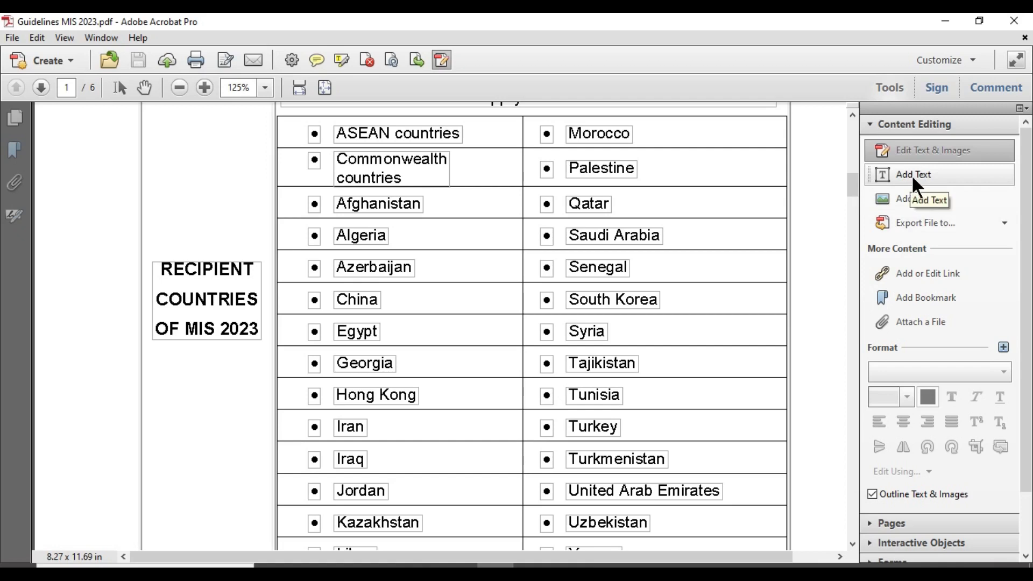
left_click(943, 173)
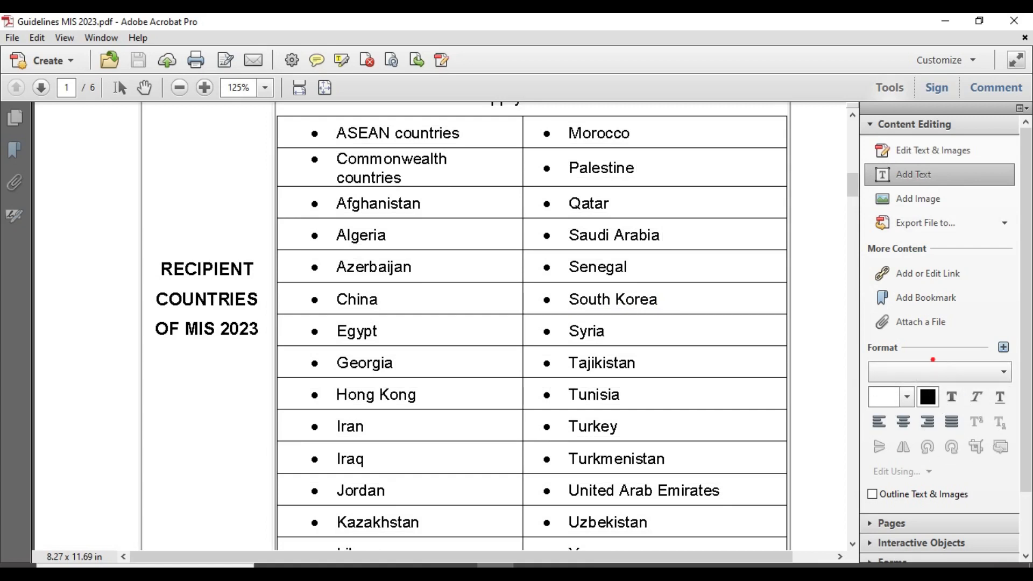
mouse_move(960, 445)
left_mouse_down()
mouse_move(920, 456)
mouse_move(955, 323)
mouse_move(1030, 436)
mouse_move(971, 454)
left_mouse_up()
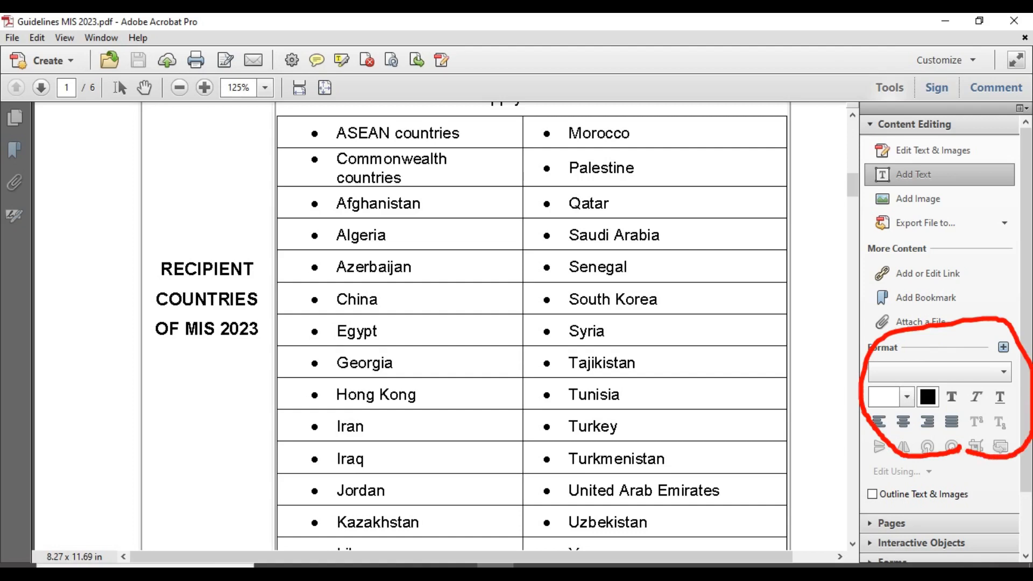
key("Escape")
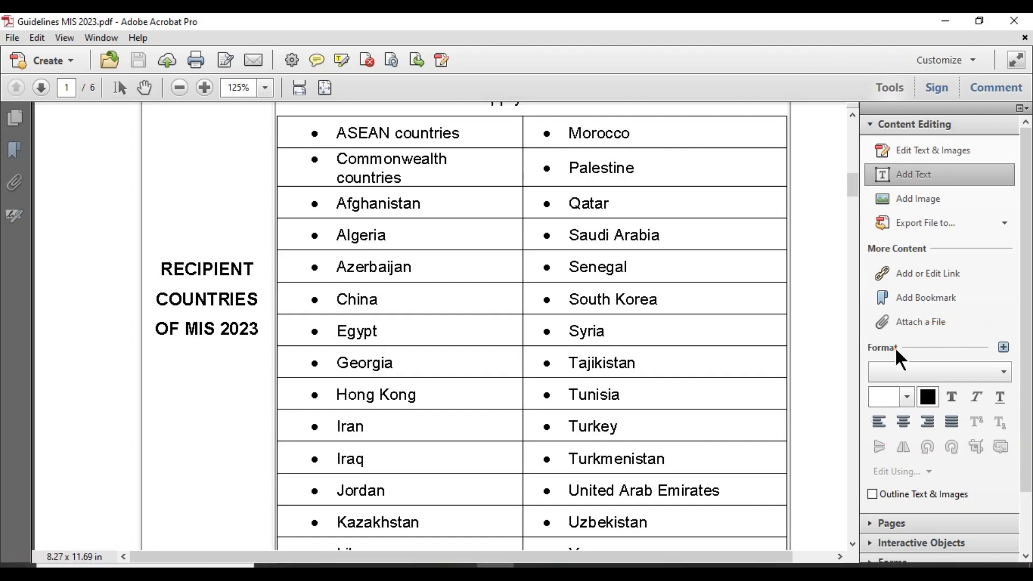
Insert the image Screenshot (1) from the Screenshots folder onto the recipient countries table
left_click(910, 200)
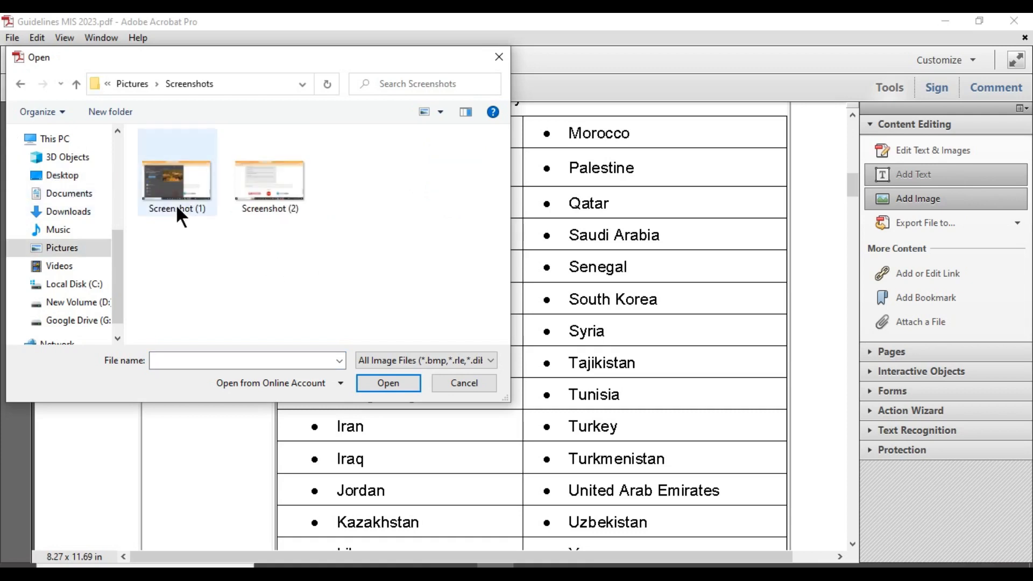
double_click(161, 188)
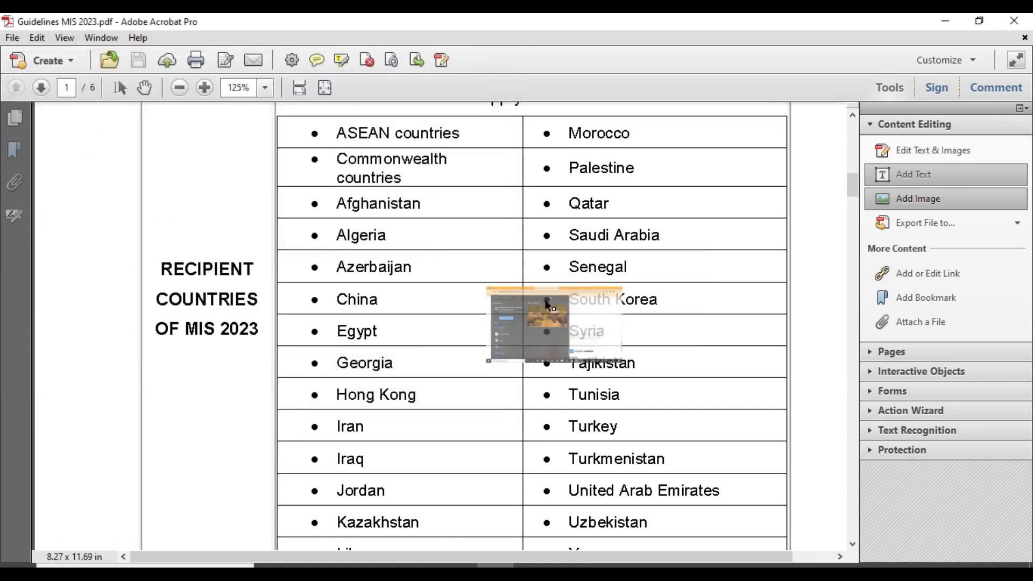
left_click(456, 249)
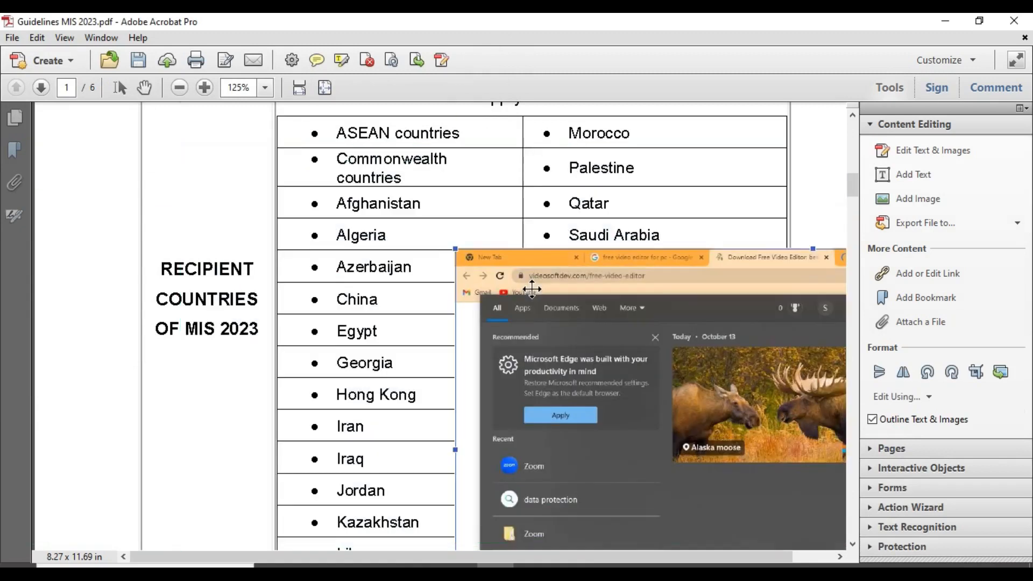
Shrink the inserted screenshot and place it above the "RECIPIENT COUNTRIES OF MIS 2023" heading, fitting it within that column's width
left_click_drag(531, 289, 257, 181)
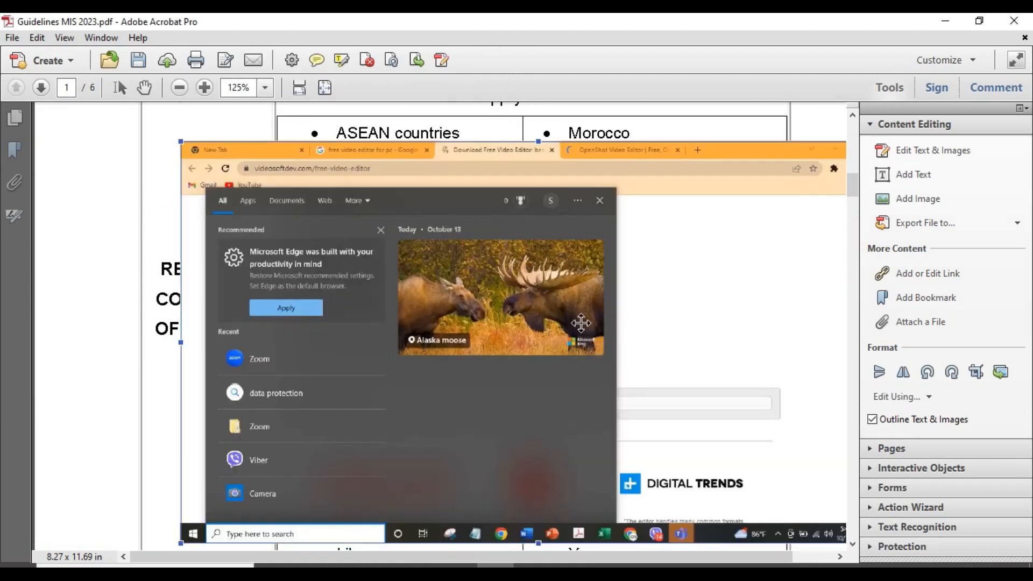
right_click(240, 190)
left_click(638, 276)
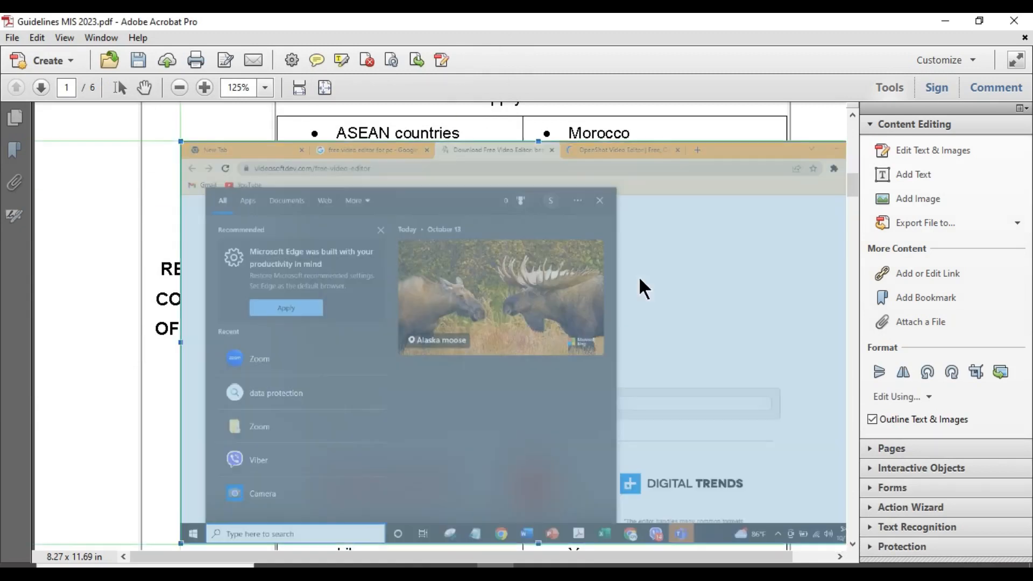
left_click_drag(431, 215, 299, 171)
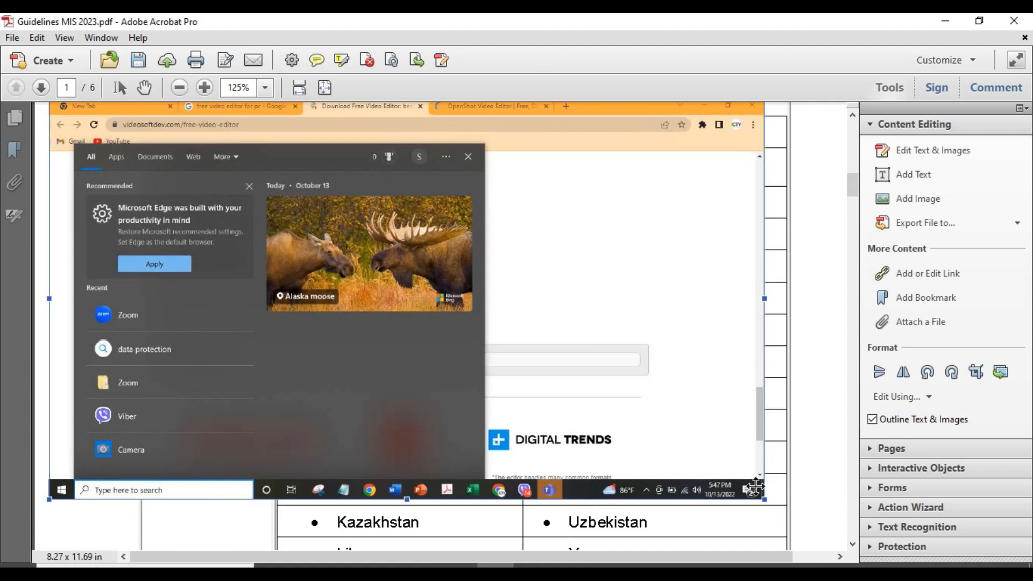
left_click_drag(764, 500, 757, 496)
left_click_drag(328, 264, 174, 168)
left_click_drag(101, 140, 199, 202)
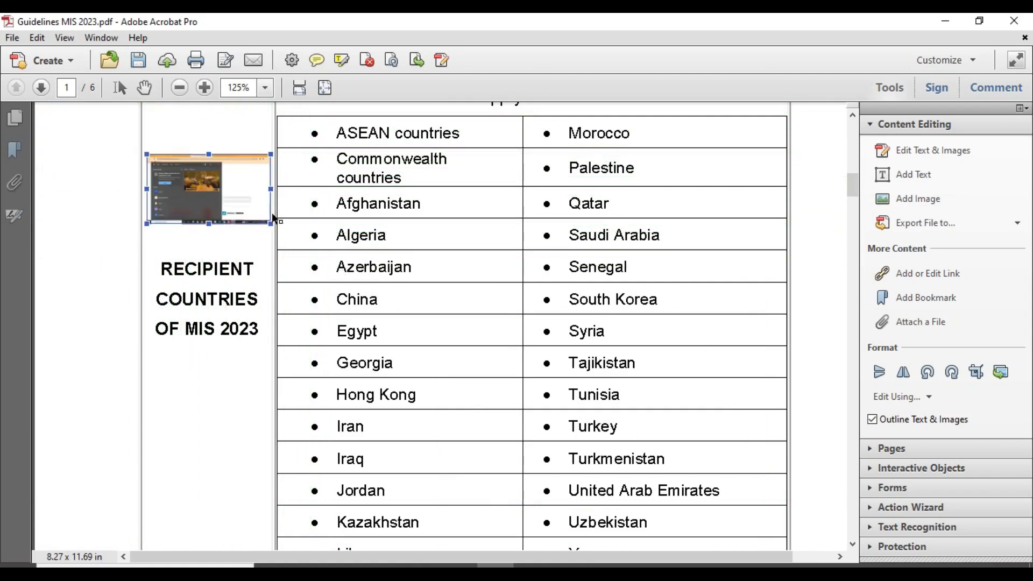
mouse_move(271, 222)
left_mouse_down()
mouse_move(272, 245)
mouse_move(222, 190)
mouse_move(266, 221)
left_mouse_up()
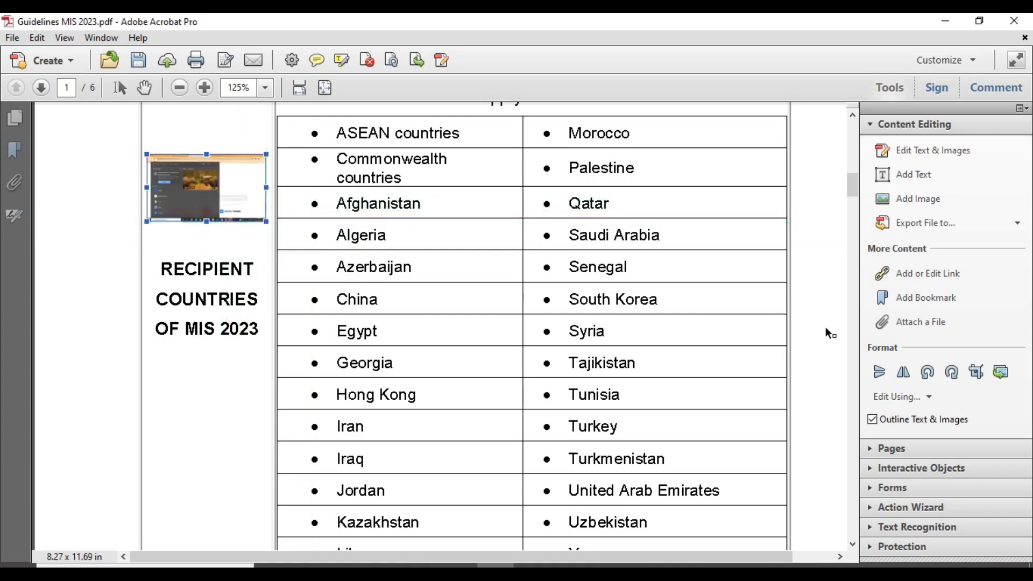